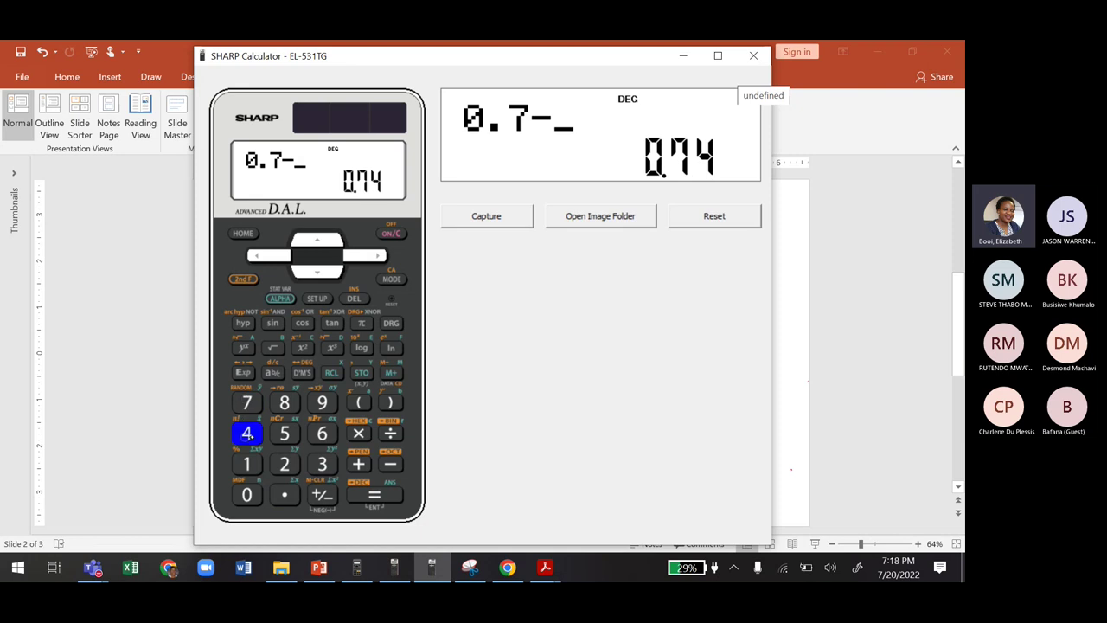
Evaluate 0.7 − 0.74 on the calculator and handwrite −0,04 with a fraction bar after the slide's second P(Z >
{"action": "key", "text": "Return"}
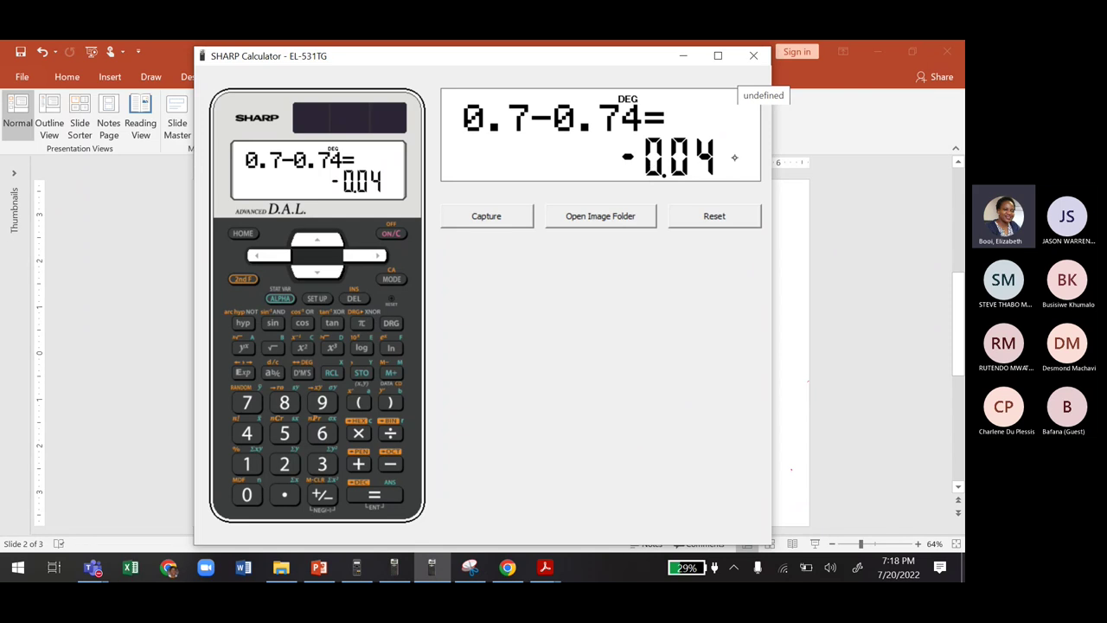
{"action": "left_click", "coordinate": [839, 346]}
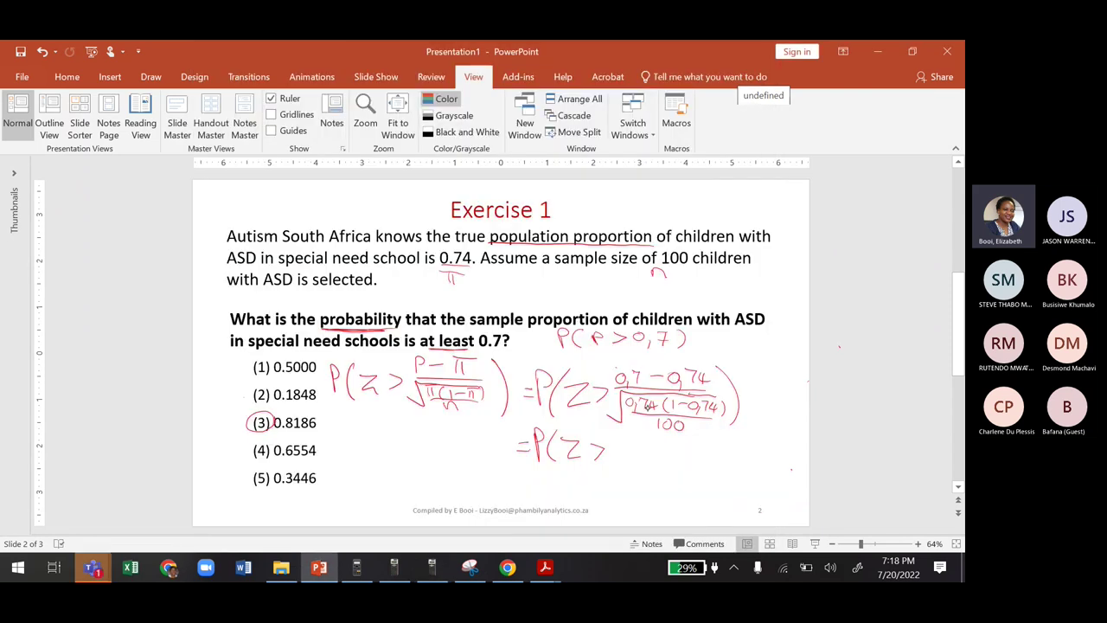
{"action": "left_click_drag", "start_coordinate": [619, 442], "coordinate": [693, 452]}
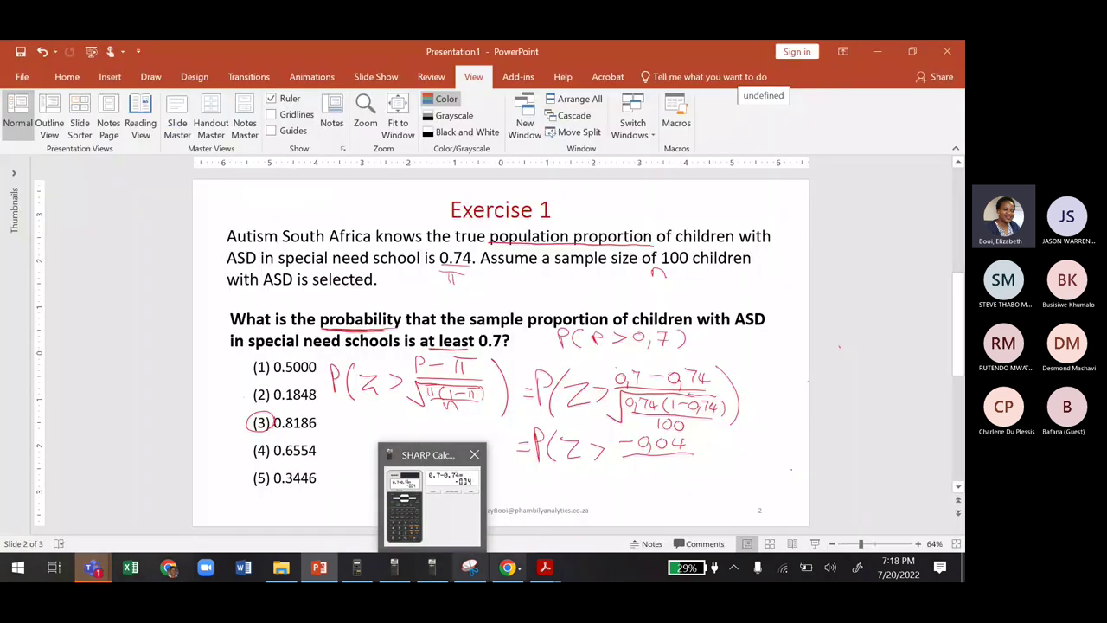
{"action": "mouse_move", "coordinate": [544, 567]}
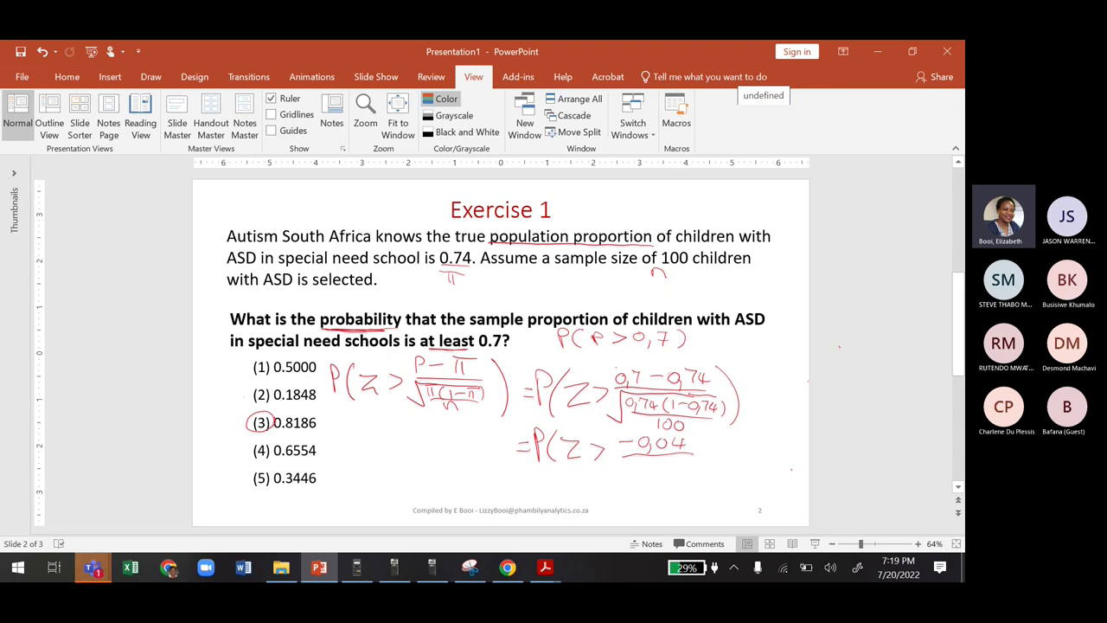
{"action": "left_click", "coordinate": [431, 566]}
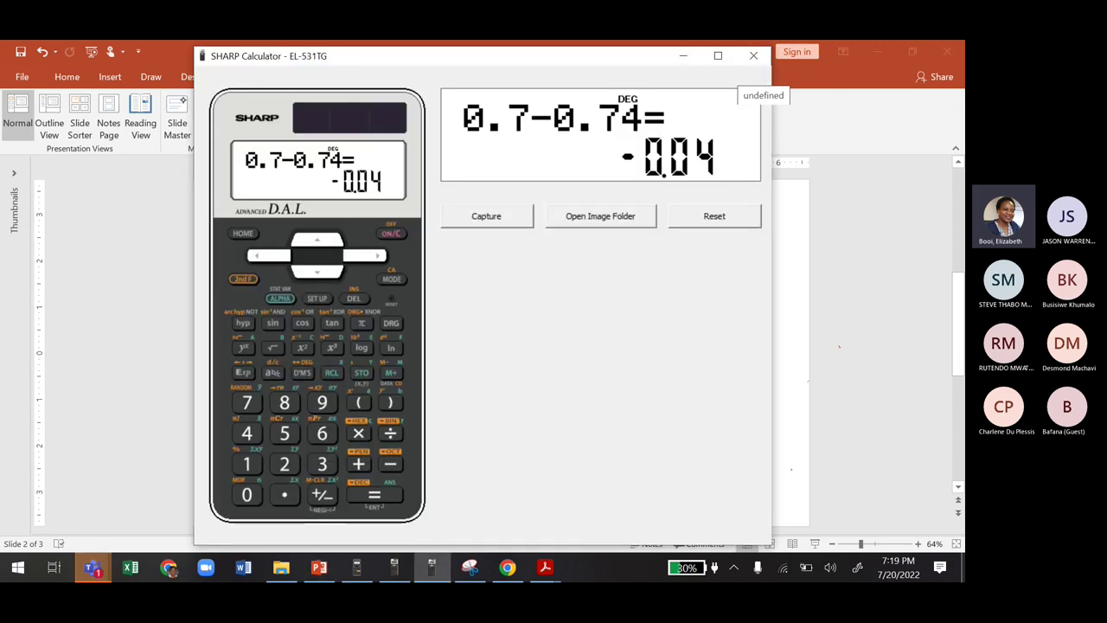
{"action": "right_click", "coordinate": [198, 65]}
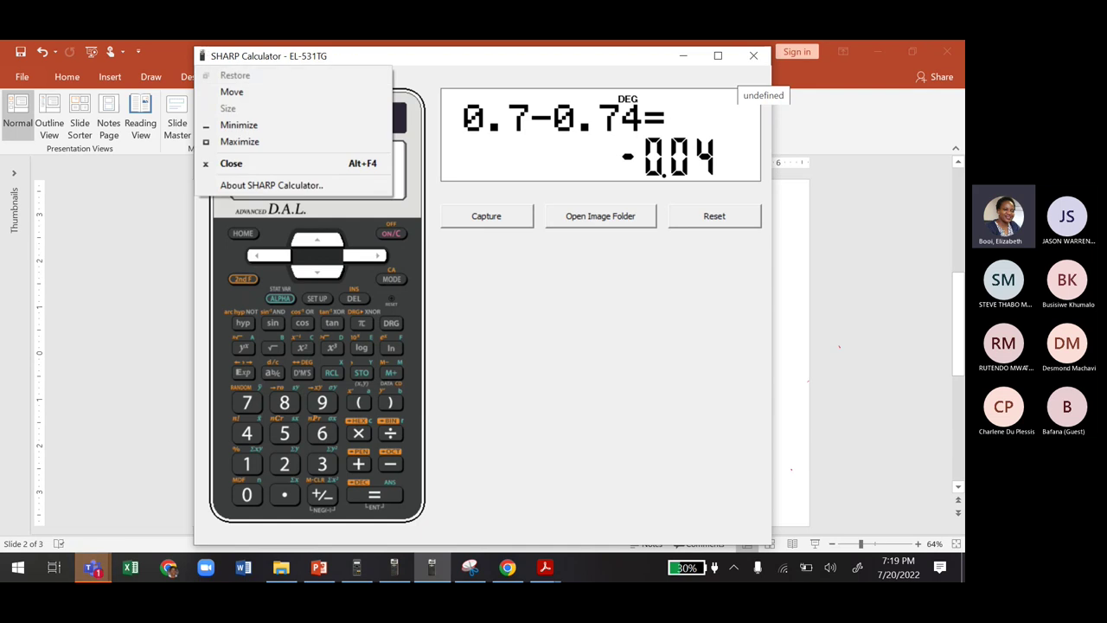
{"action": "key", "text": "Escape"}
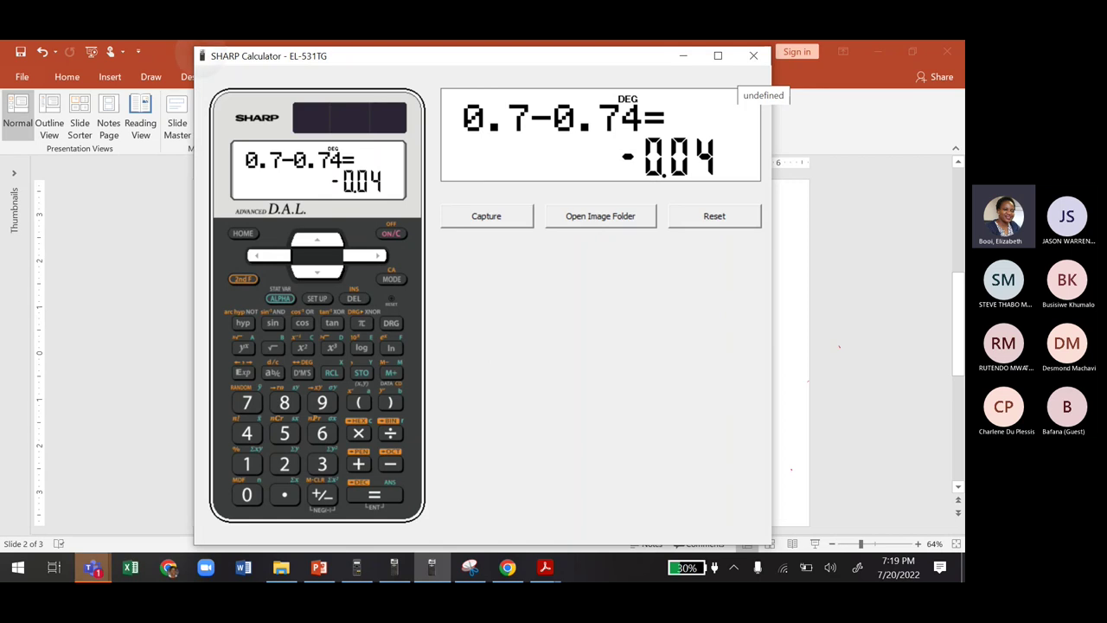
{"action": "left_click", "coordinate": [203, 55]}
{"action": "left_click", "coordinate": [234, 141]}
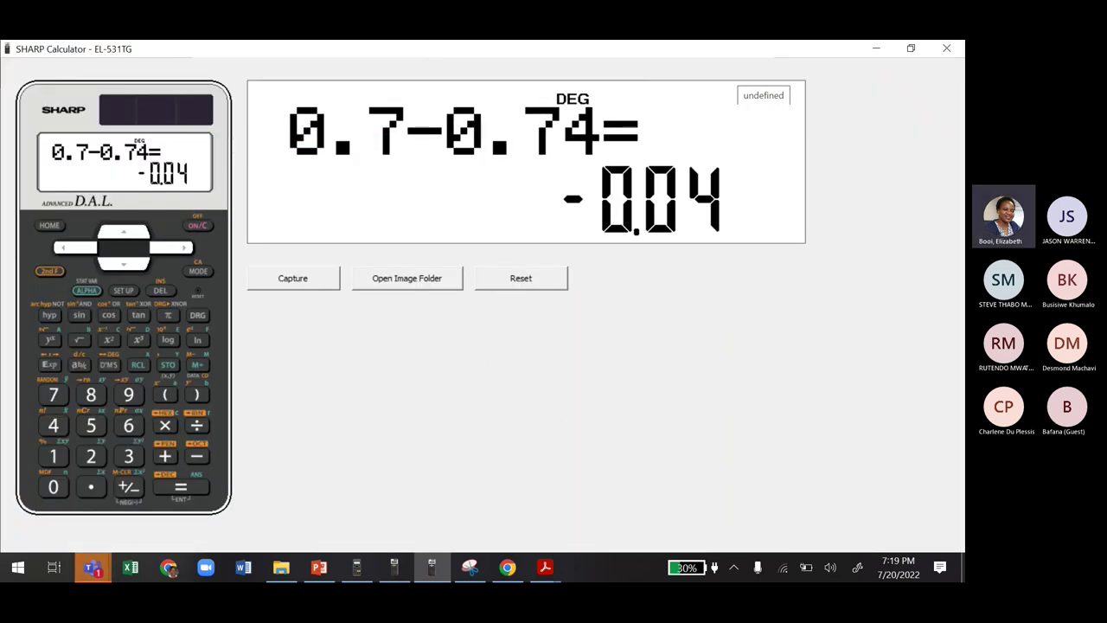
{"action": "key", "text": "super+Down"}
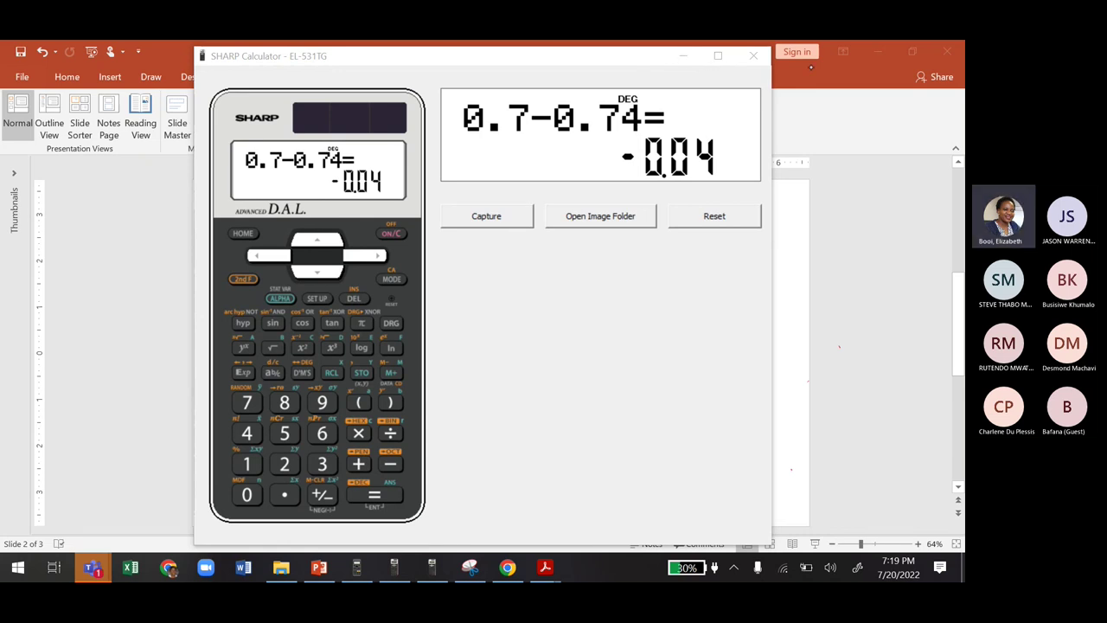
{"action": "left_click", "coordinate": [815, 76]}
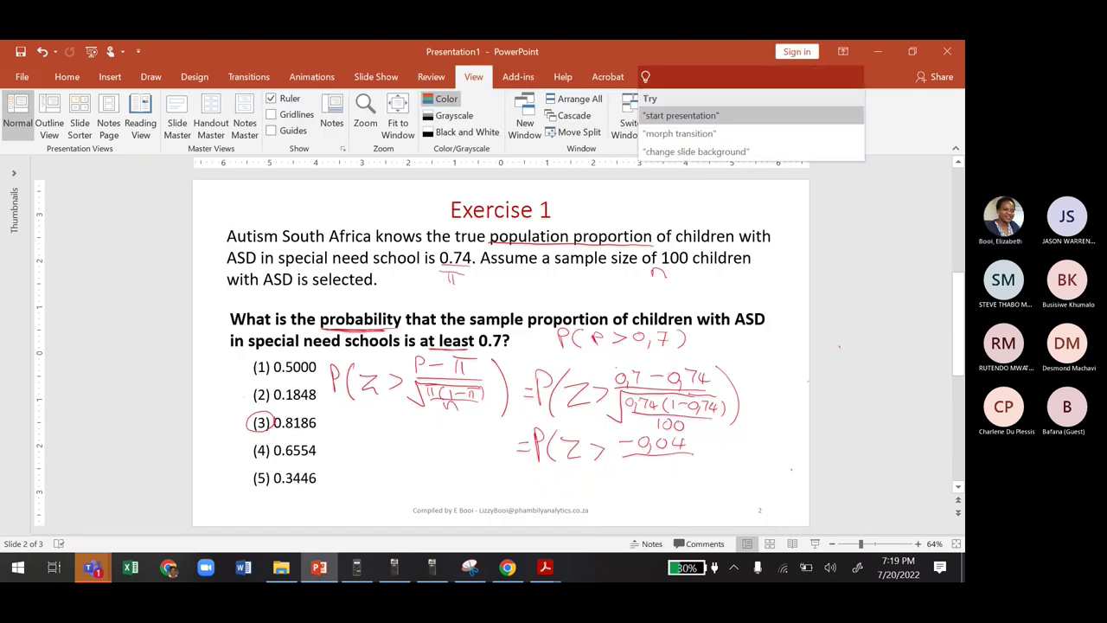
Bring up the calculator, move it off the handwritten formula and calculate 1 − 0.74
{"action": "left_click", "coordinate": [431, 567]}
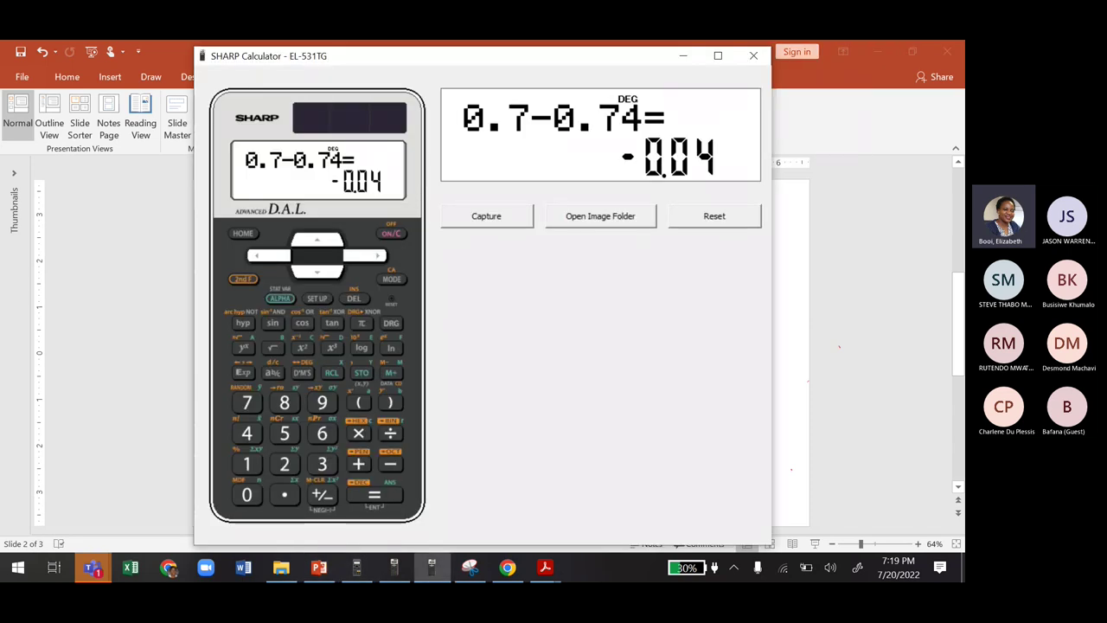
{"action": "left_click_drag", "start_coordinate": [427, 55], "coordinate": [267, 53]}
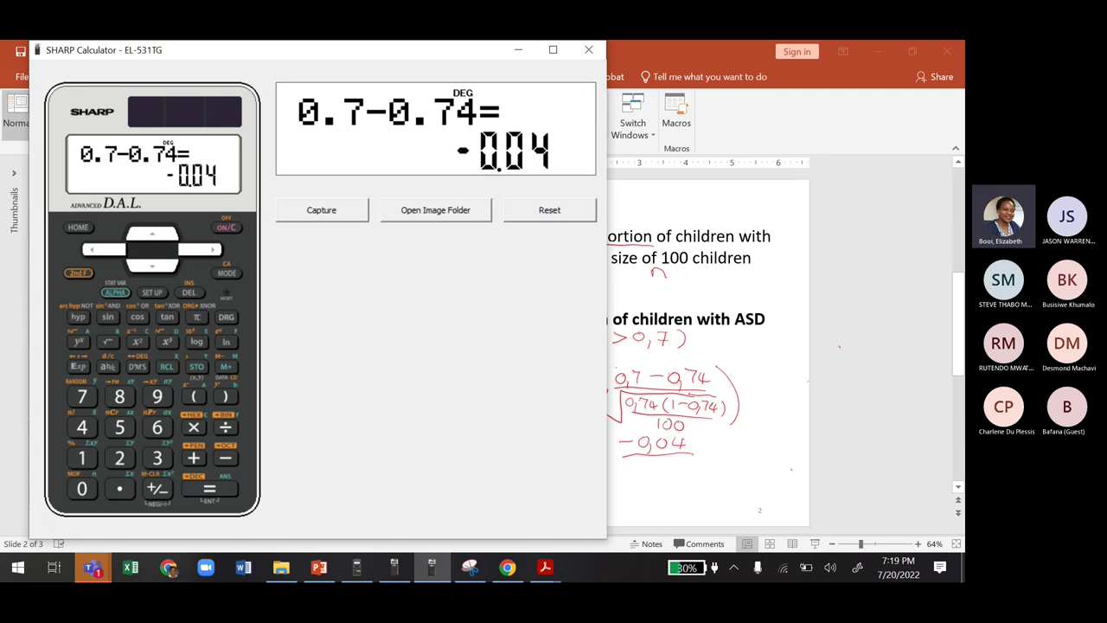
{"action": "left_click", "coordinate": [226, 226]}
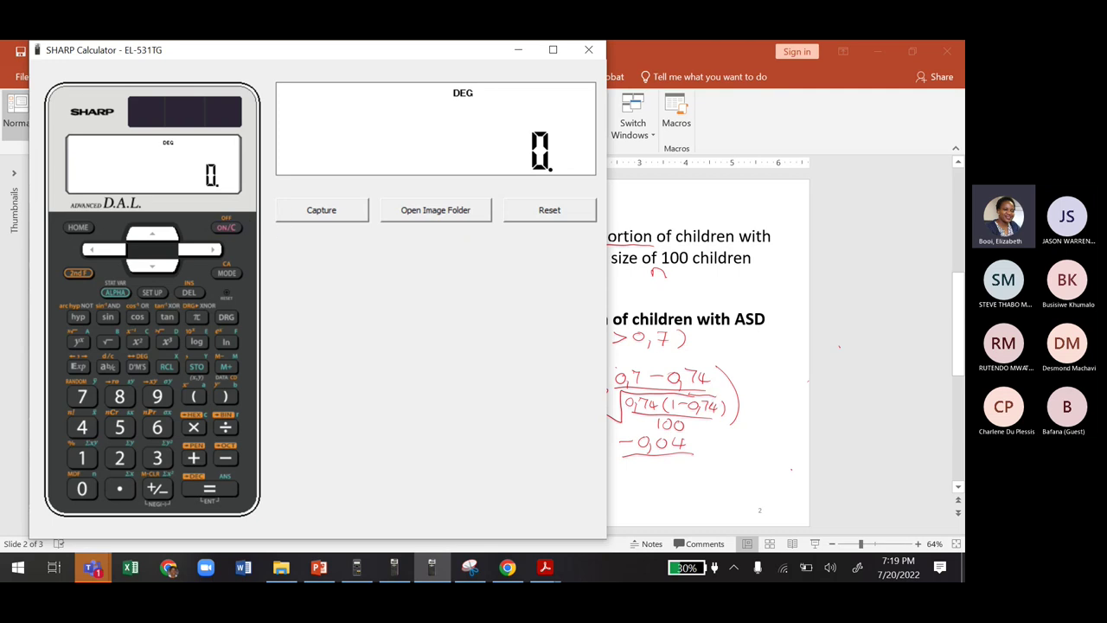
{"action": "left_click", "coordinate": [81, 457]}
{"action": "left_click", "coordinate": [224, 458]}
{"action": "left_click", "coordinate": [120, 490]}
{"action": "left_click", "coordinate": [81, 395]}
{"action": "left_click", "coordinate": [81, 426]}
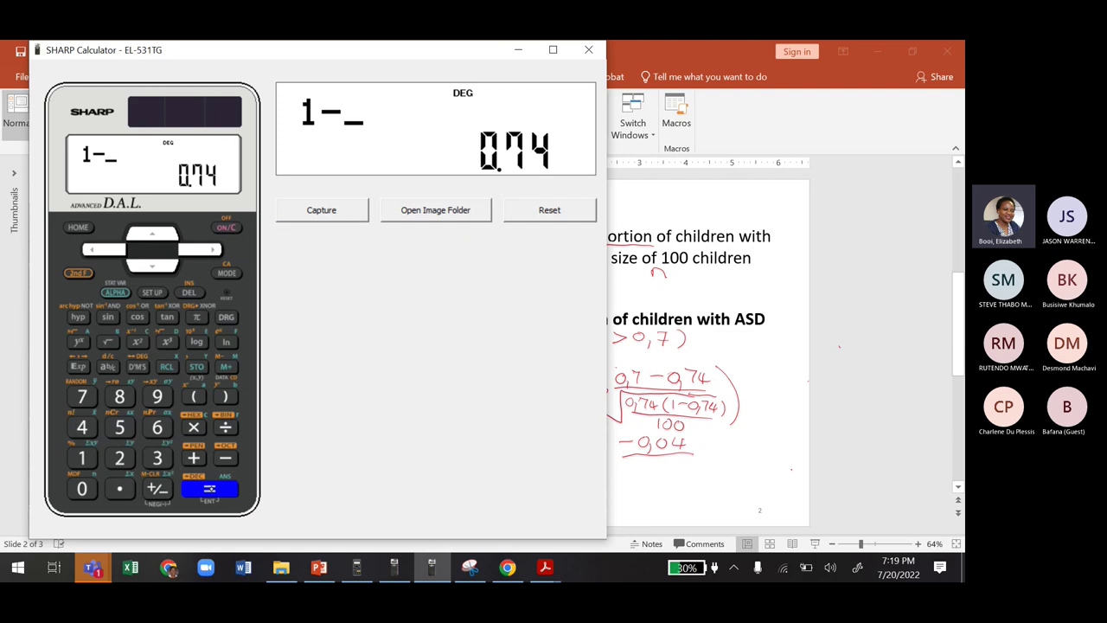
{"action": "left_click", "coordinate": [209, 488]}
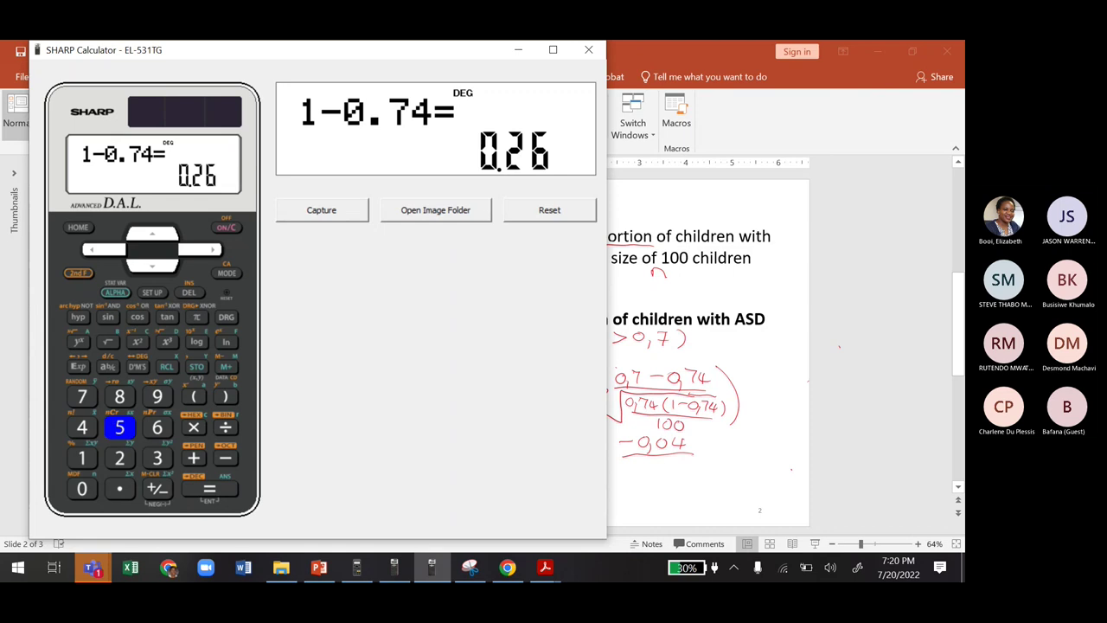
Multiply the previous calculator answer by 0.74
{"action": "left_click", "coordinate": [194, 427]}
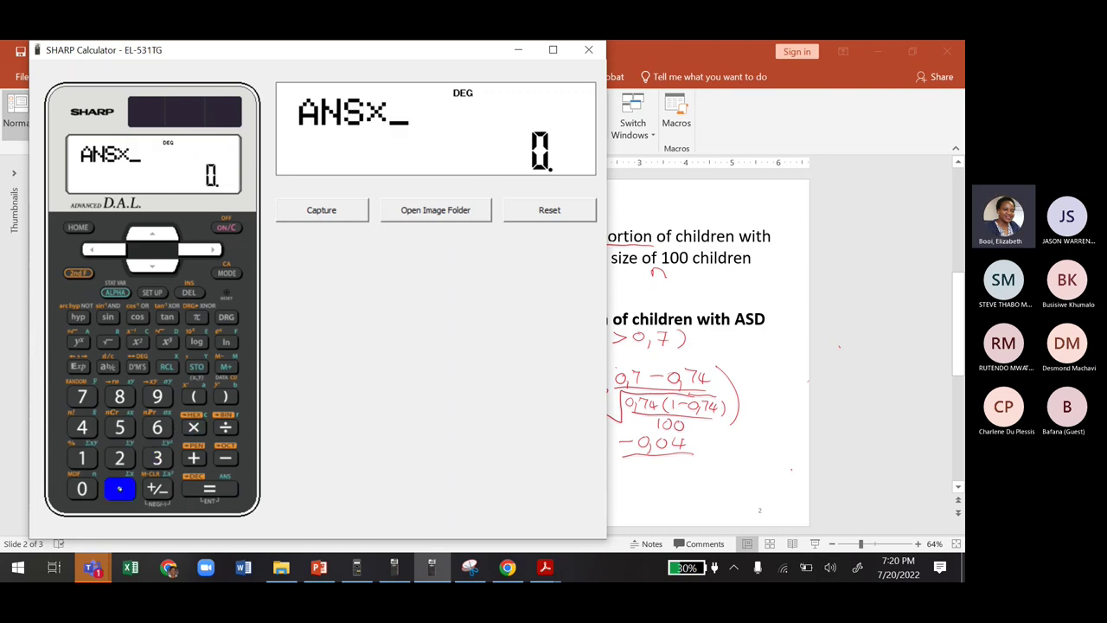
{"action": "left_click", "coordinate": [119, 488]}
{"action": "left_click", "coordinate": [82, 396]}
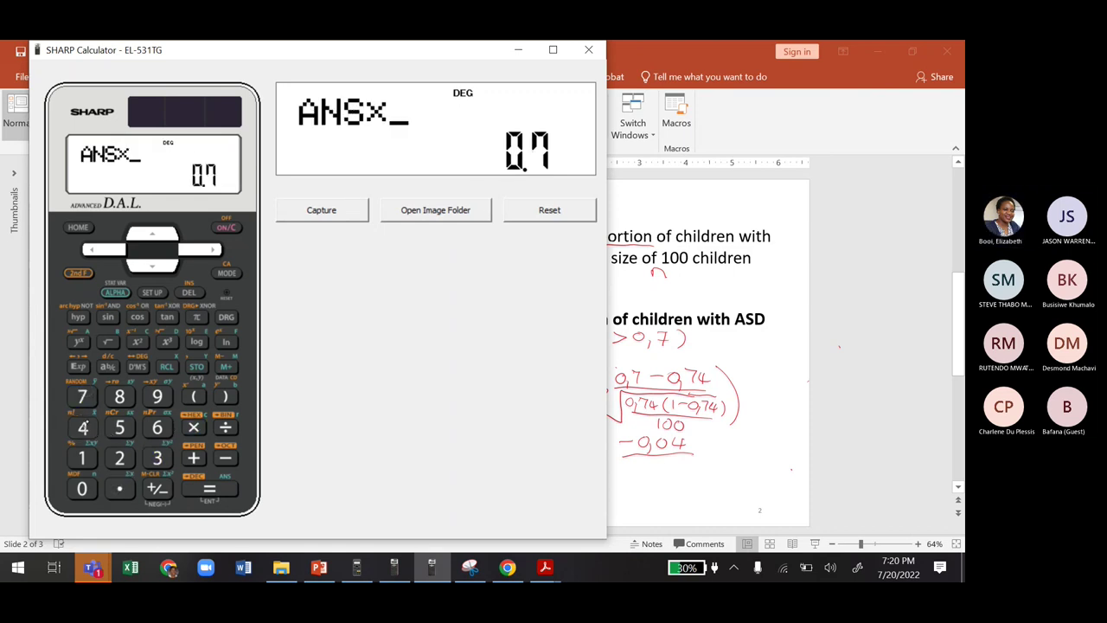
{"action": "left_click", "coordinate": [83, 426]}
{"action": "left_click", "coordinate": [210, 488]}
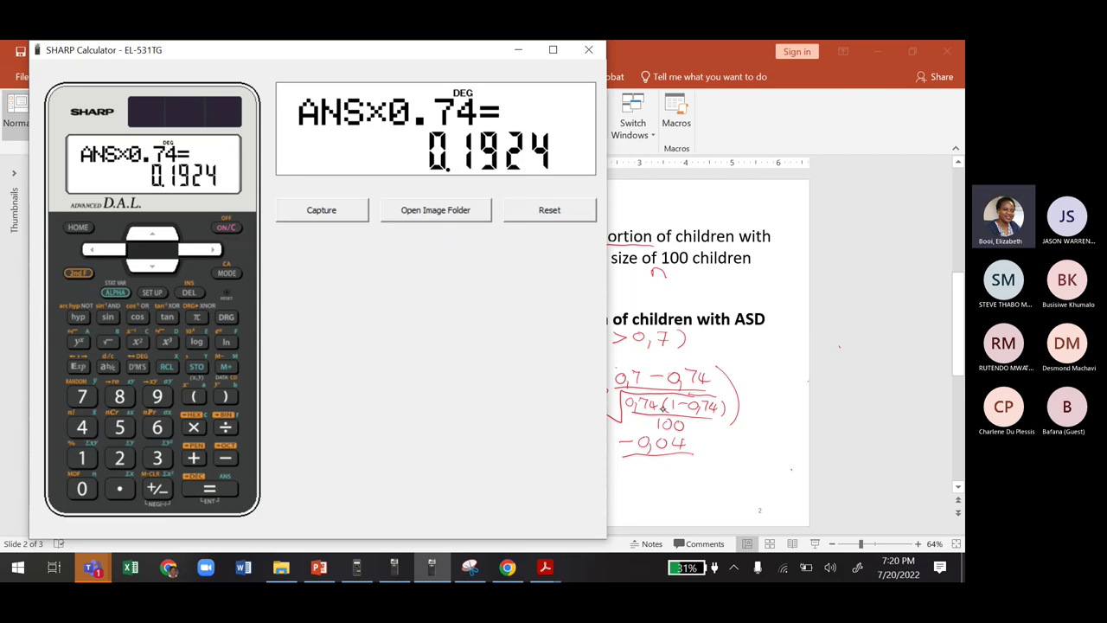
Divide the product on the calculator by the sample size of 100
{"action": "key", "text": "slash"}
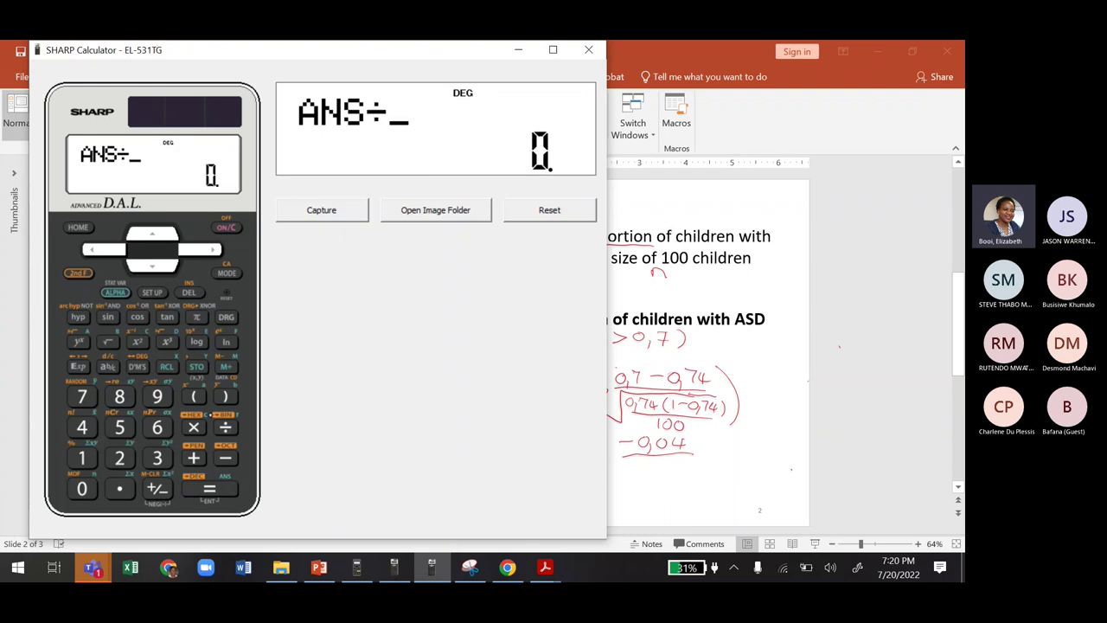
{"action": "left_click", "coordinate": [81, 458]}
{"action": "left_click", "coordinate": [82, 488]}
{"action": "left_click", "coordinate": [81, 489]}
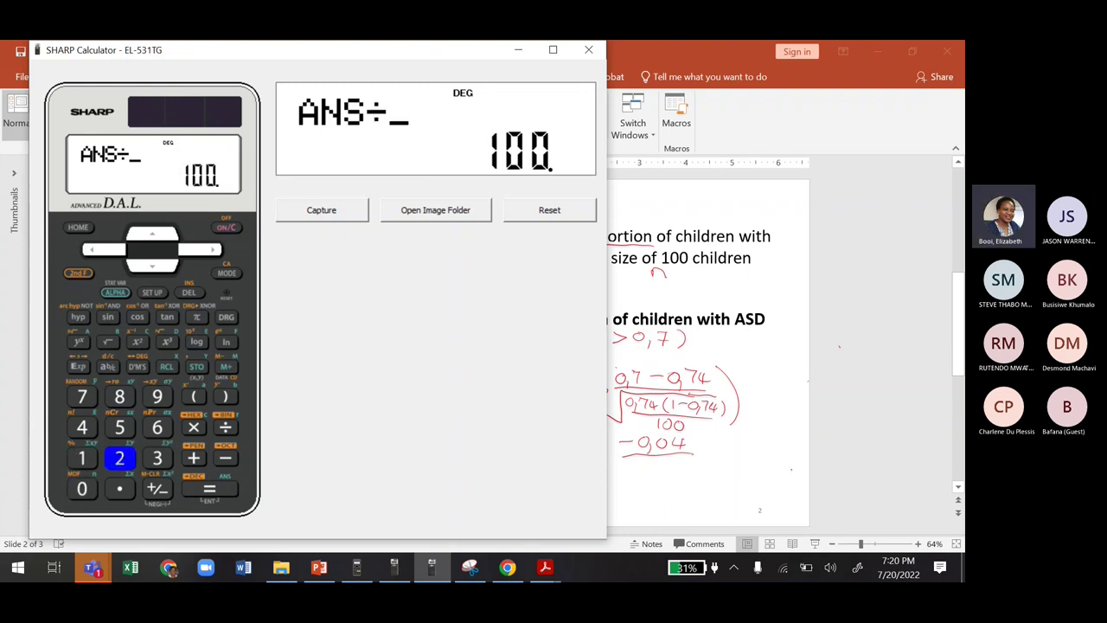
{"action": "left_click", "coordinate": [210, 489]}
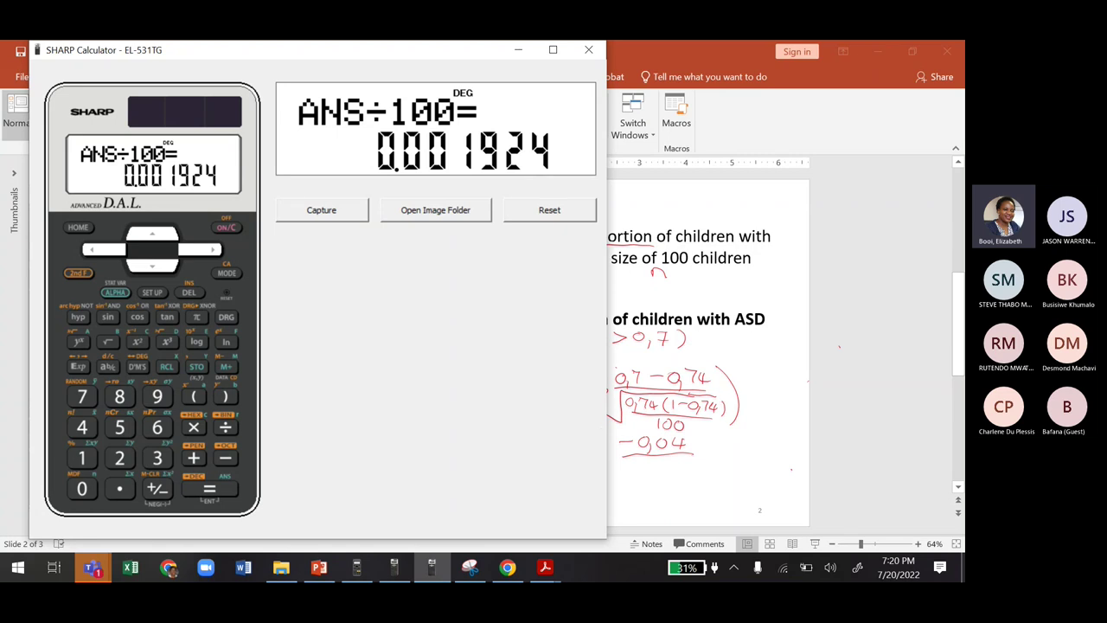
Take the square root of the last calculator answer
{"action": "left_click", "coordinate": [107, 342]}
{"action": "left_click", "coordinate": [107, 342]}
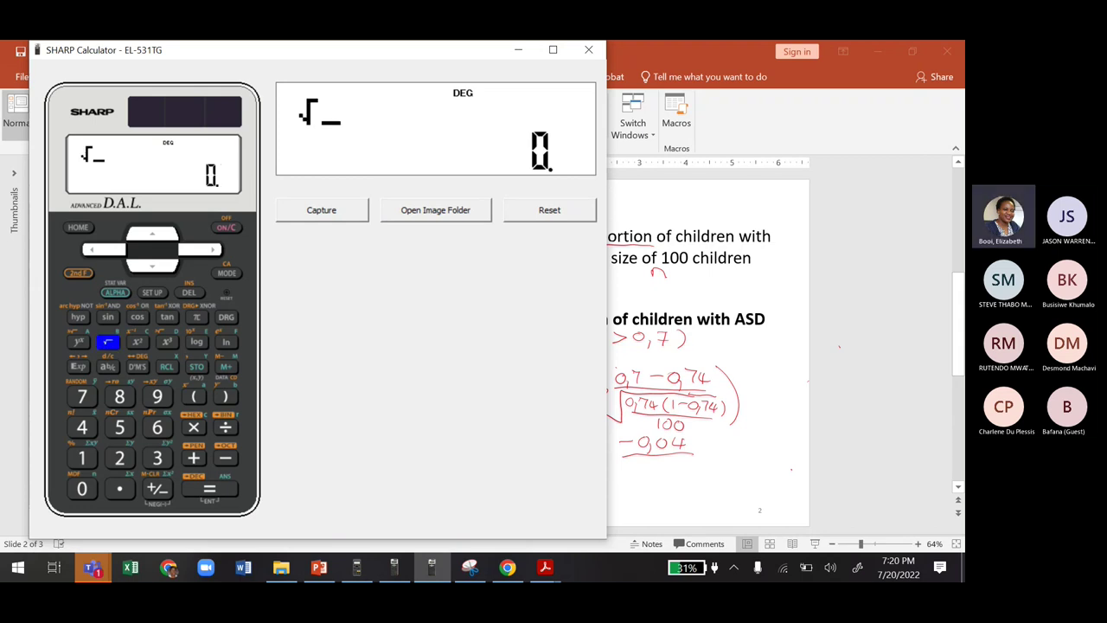
{"action": "left_click", "coordinate": [210, 489]}
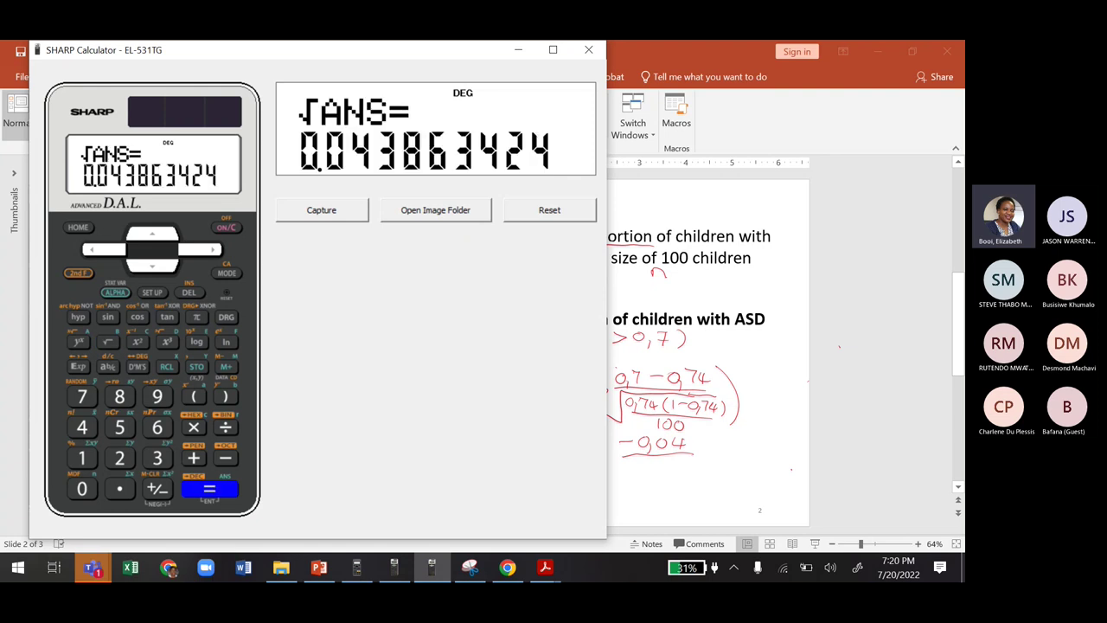
Handwrite 0,043863 as the denominator beneath −0,04 on the slide, checking the digits against the calculator
{"action": "left_click", "coordinate": [639, 469]}
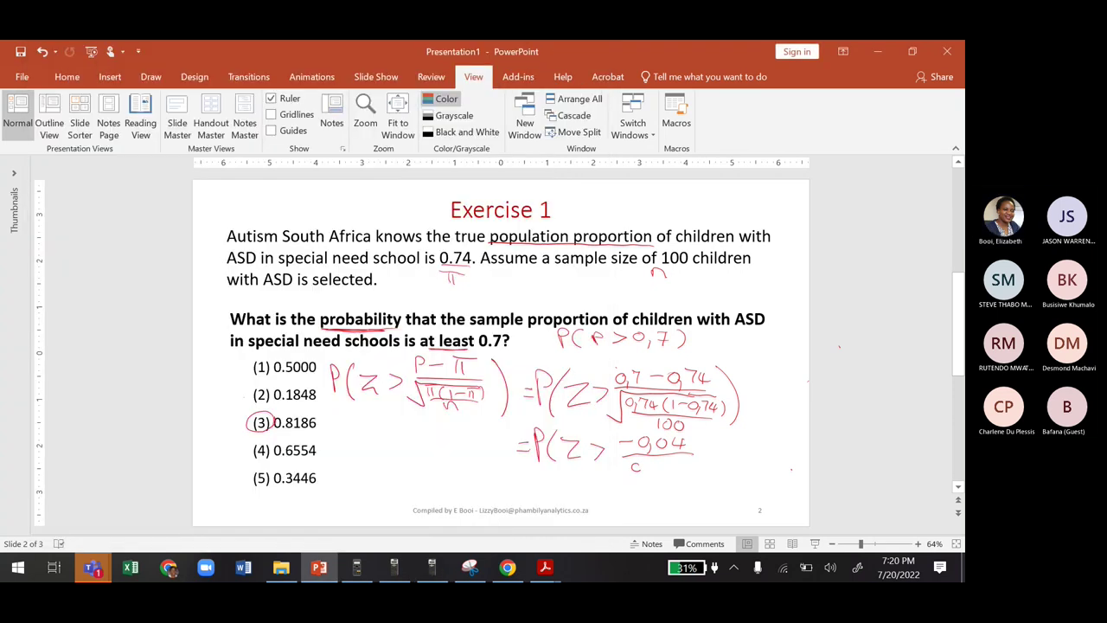
{"action": "left_click_drag", "start_coordinate": [634, 463], "coordinate": [671, 481]}
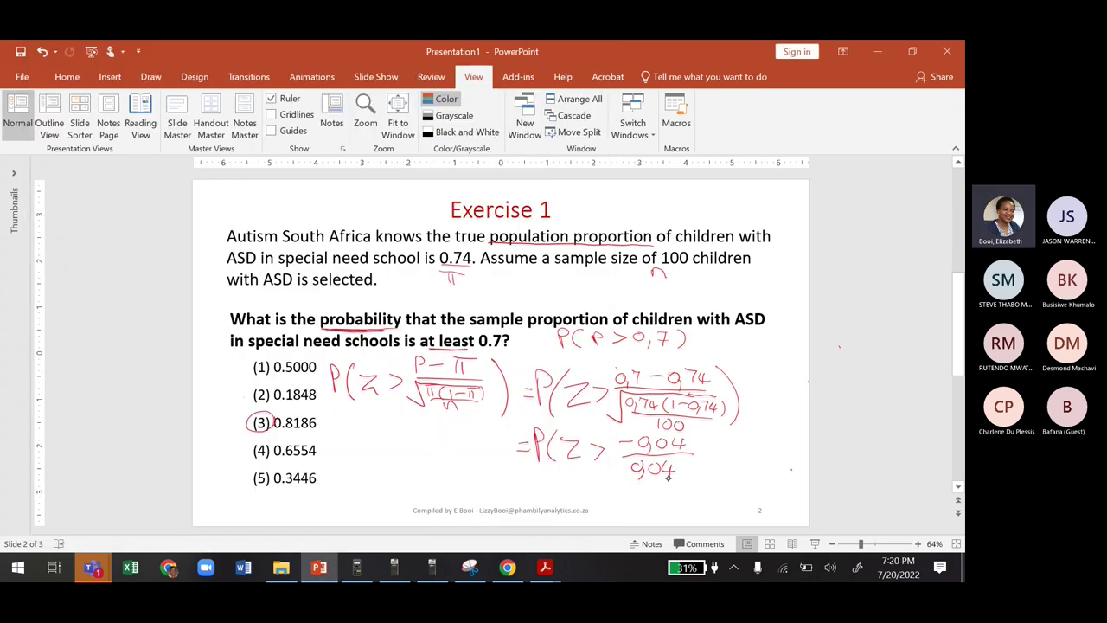
{"action": "left_click", "coordinate": [431, 567]}
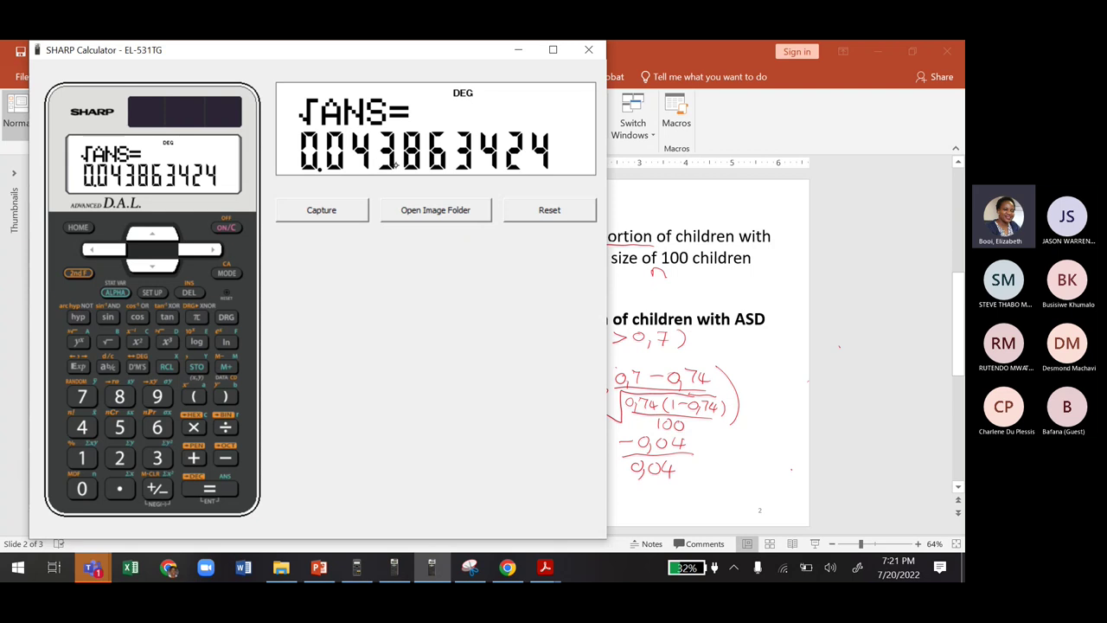
{"action": "left_click", "coordinate": [683, 466]}
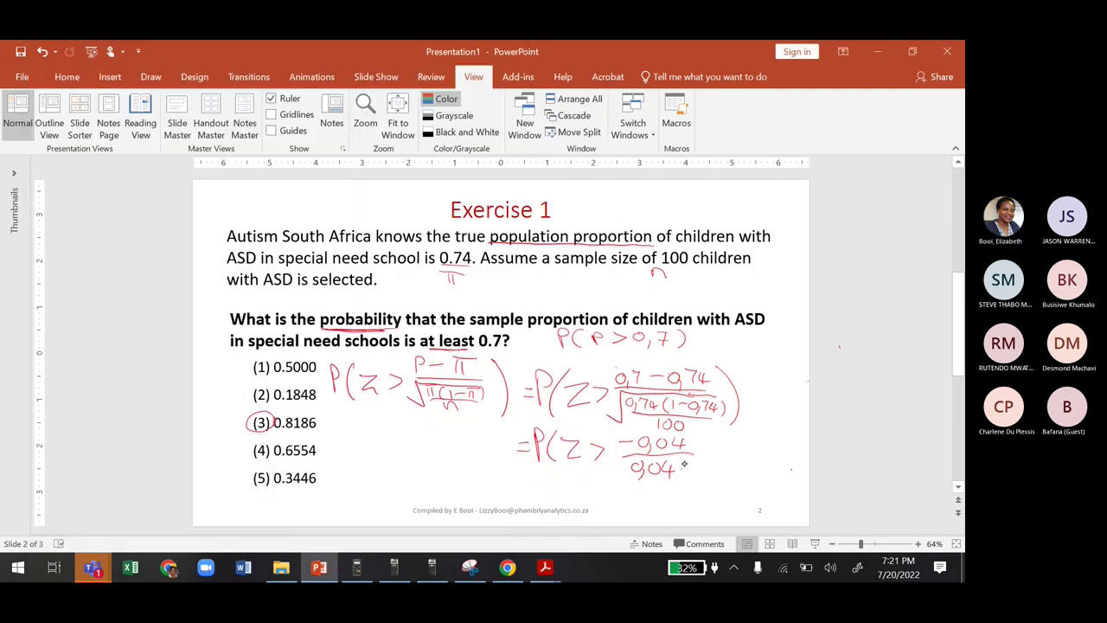
{"action": "left_click_drag", "start_coordinate": [682, 461], "coordinate": [680, 472]}
{"action": "left_click_drag", "start_coordinate": [699, 461], "coordinate": [699, 460]}
{"action": "mouse_move", "coordinate": [711, 460]}
{"action": "left_mouse_down"}
{"action": "mouse_move", "coordinate": [708, 471]}
{"action": "mouse_move", "coordinate": [723, 476]}
{"action": "left_mouse_up"}
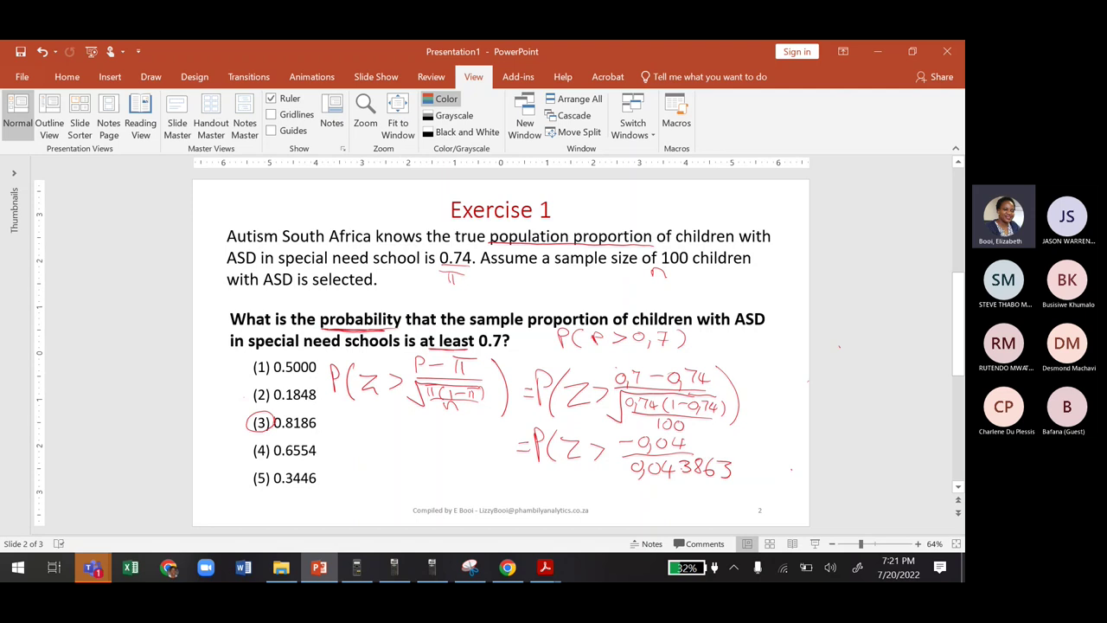
Close the bracket after the −0,04 over 0,043863 fraction and start a new handwritten line with =P(Z>
{"action": "left_click_drag", "start_coordinate": [716, 426], "coordinate": [736, 474]}
{"action": "left_click_drag", "start_coordinate": [508, 482], "coordinate": [531, 481]}
{"action": "mouse_move", "coordinate": [550, 471]}
{"action": "left_mouse_down"}
{"action": "mouse_move", "coordinate": [545, 498]}
{"action": "mouse_move", "coordinate": [566, 478]}
{"action": "mouse_move", "coordinate": [573, 496]}
{"action": "left_mouse_up"}
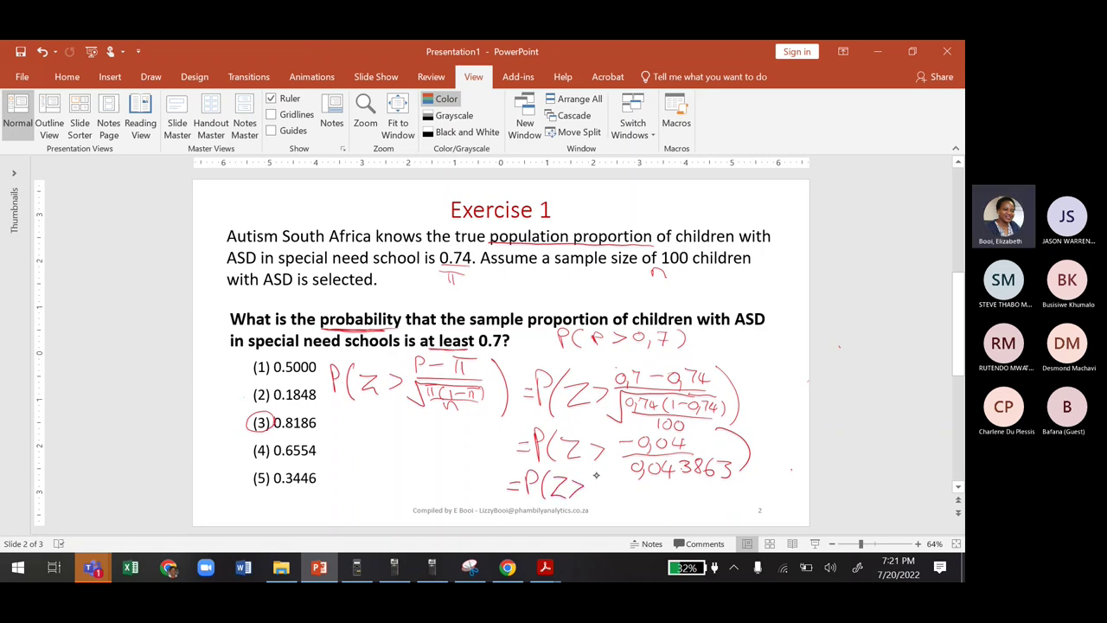
Return to the calculator, clear it and enter −0.04 as the bracketed numerator
{"action": "left_click", "coordinate": [431, 568]}
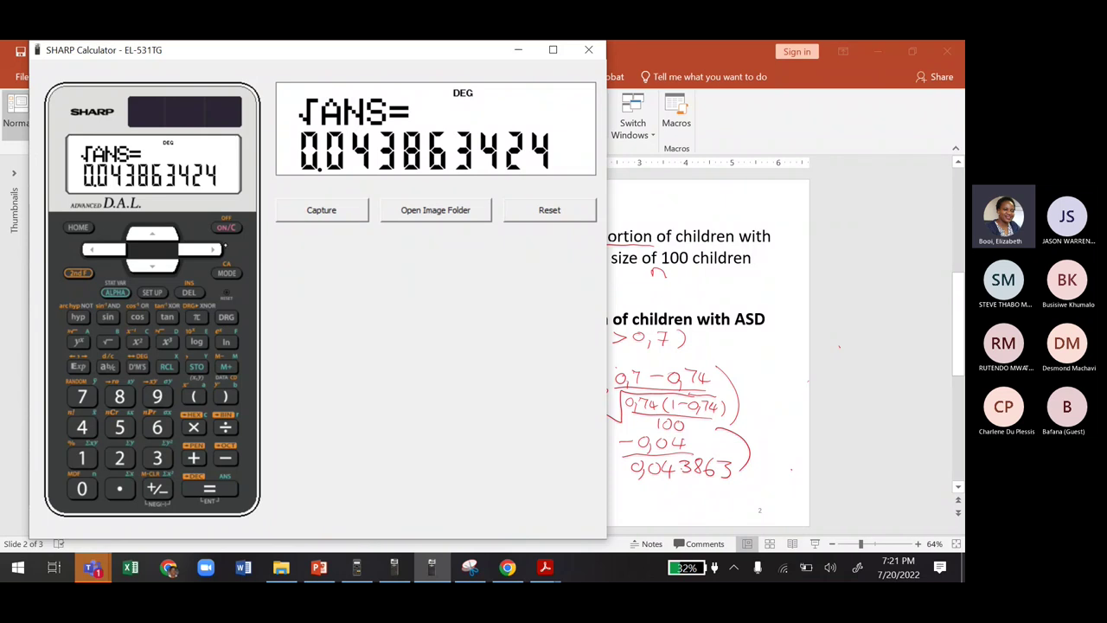
{"action": "left_click", "coordinate": [226, 227]}
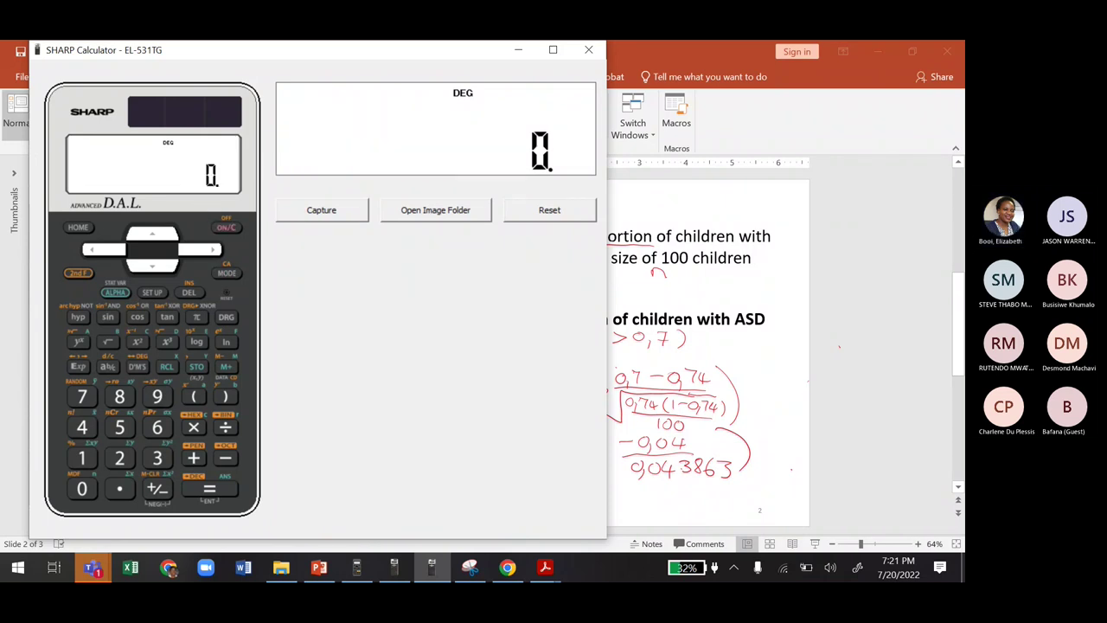
{"action": "left_click", "coordinate": [119, 488]}
{"action": "left_click", "coordinate": [157, 489]}
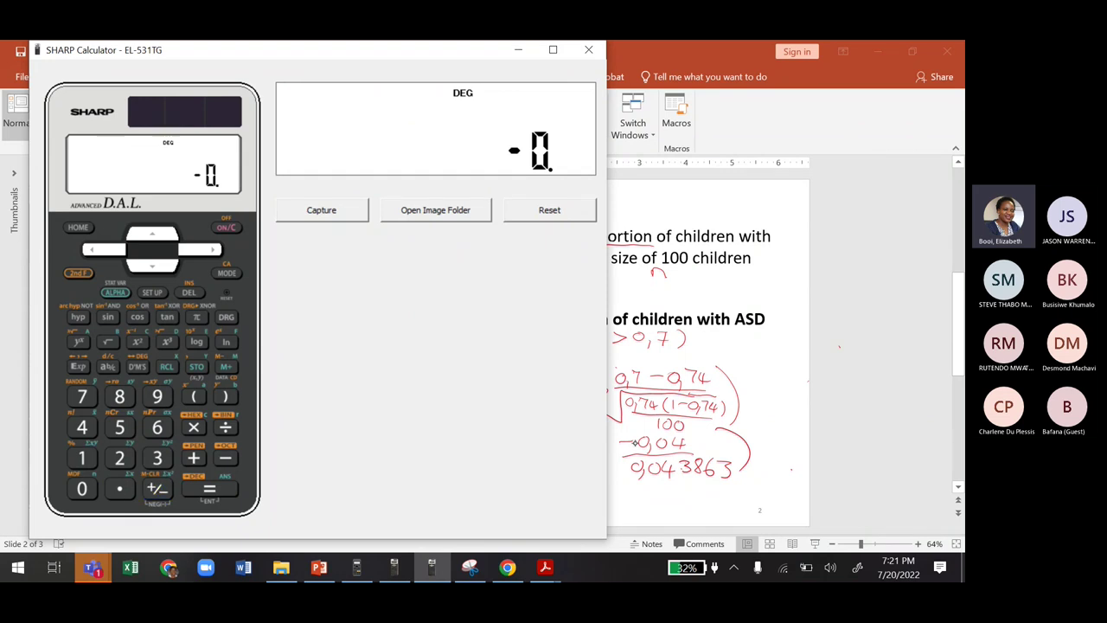
{"action": "left_click", "coordinate": [156, 488]}
{"action": "left_click", "coordinate": [157, 489]}
{"action": "left_click", "coordinate": [156, 488]}
{"action": "left_click", "coordinate": [119, 488]}
{"action": "left_click", "coordinate": [81, 488]}
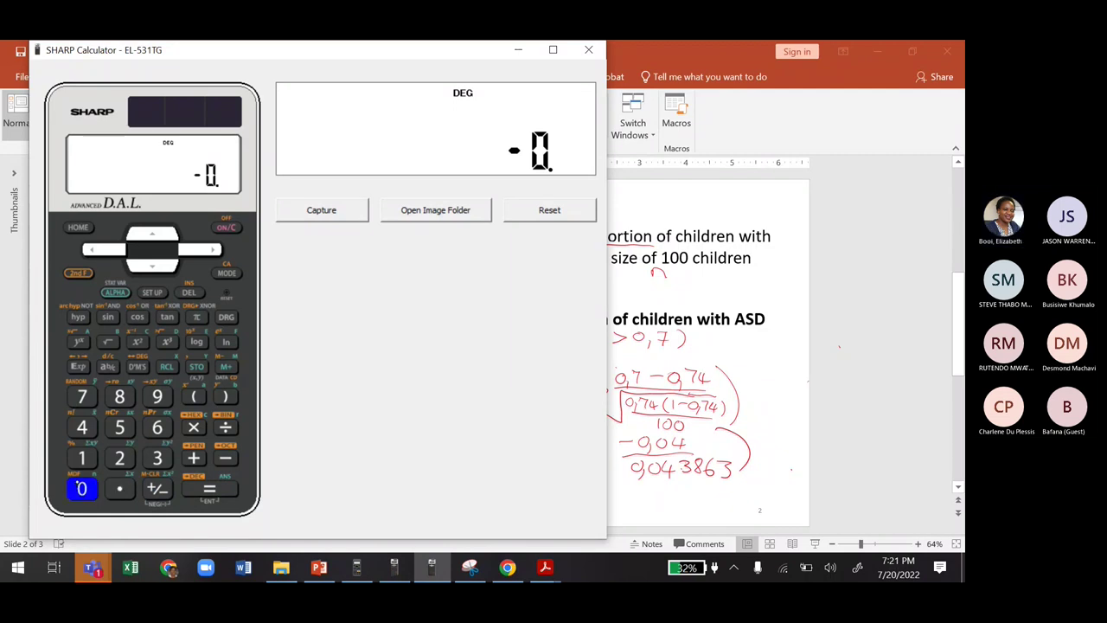
{"action": "left_click", "coordinate": [81, 426]}
{"action": "left_click", "coordinate": [194, 396]}
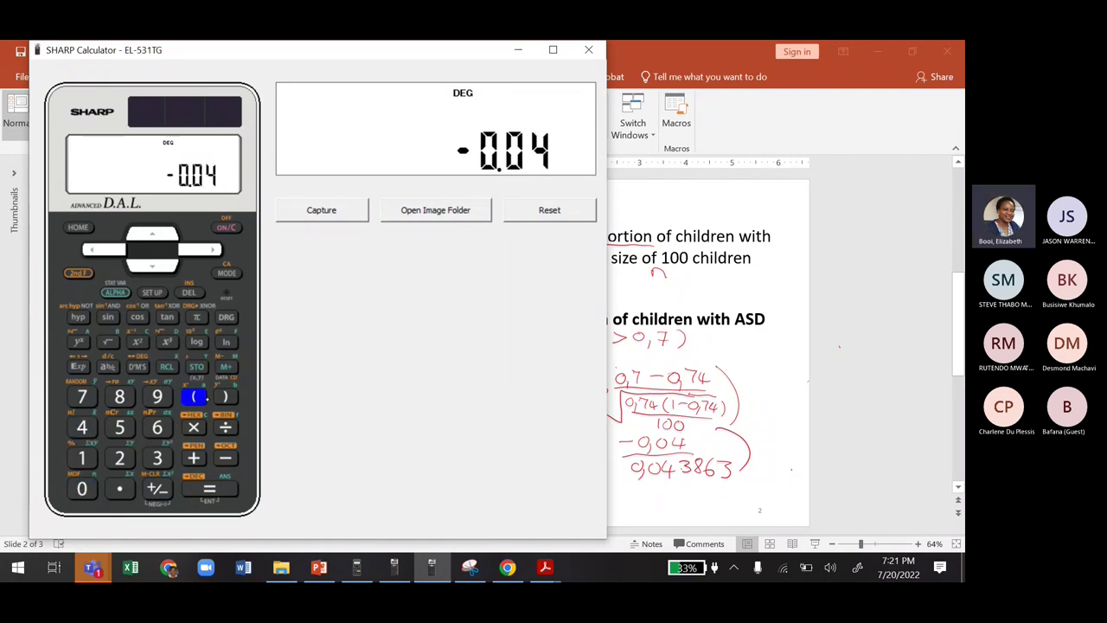
Divide the bracketed −0.04 by 0.043863 on the calculator
{"action": "left_click", "coordinate": [225, 426]}
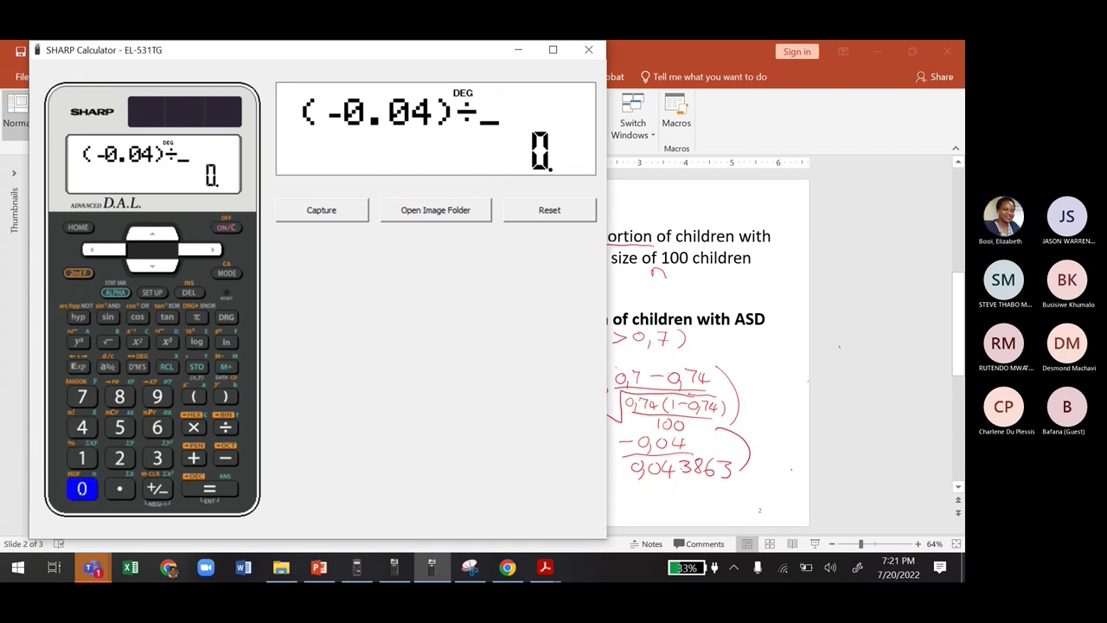
{"action": "left_click", "coordinate": [81, 490]}
{"action": "left_click", "coordinate": [82, 427]}
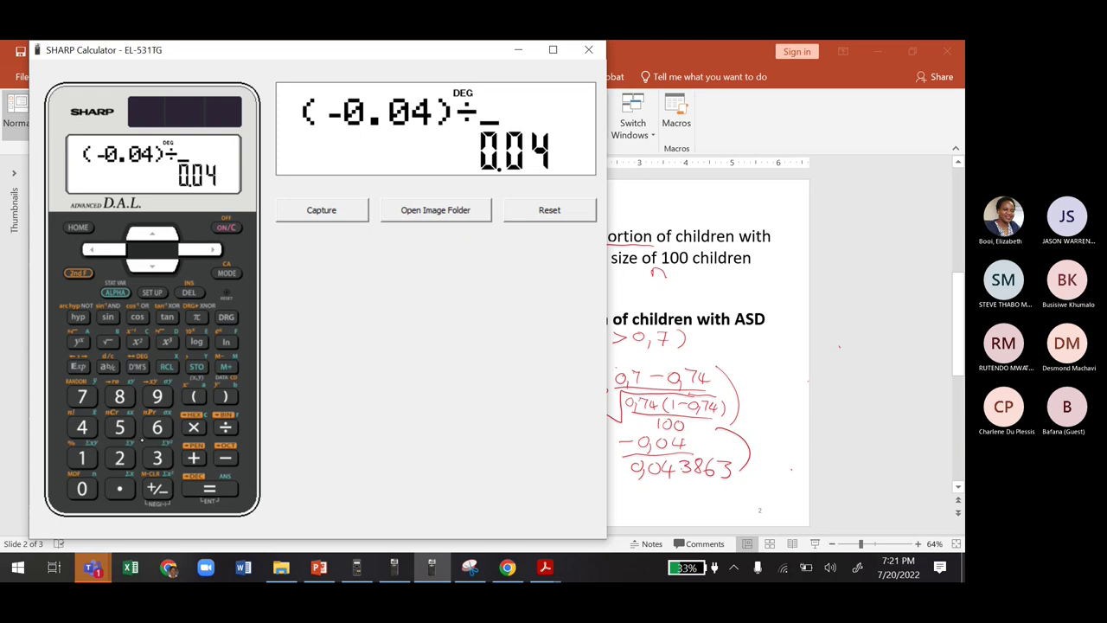
{"action": "type", "text": "3863"}
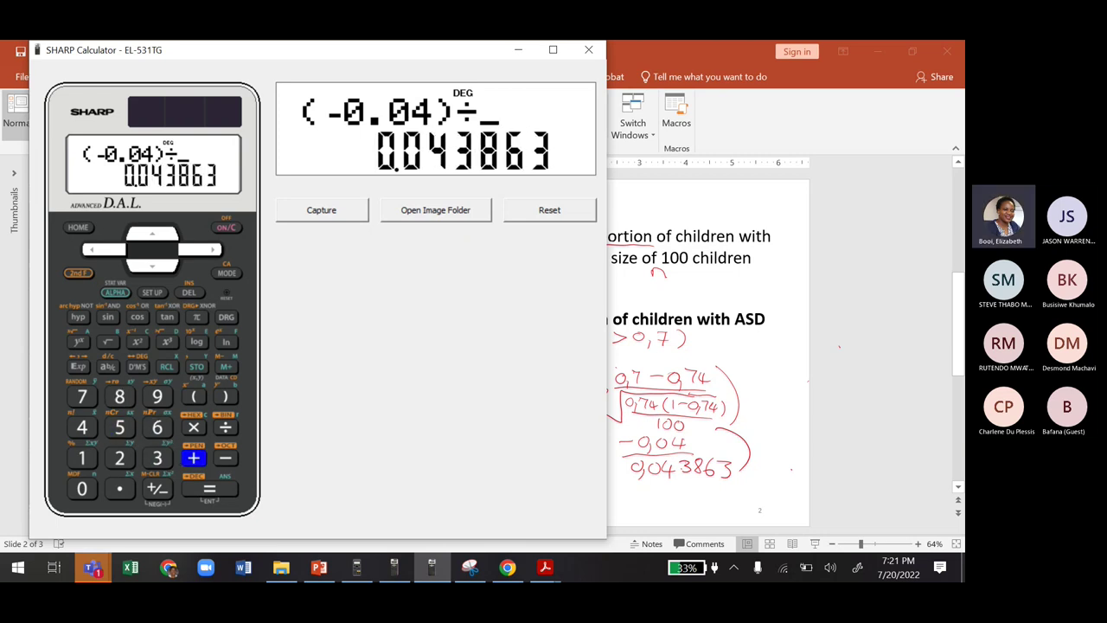
{"action": "key", "text": "Return"}
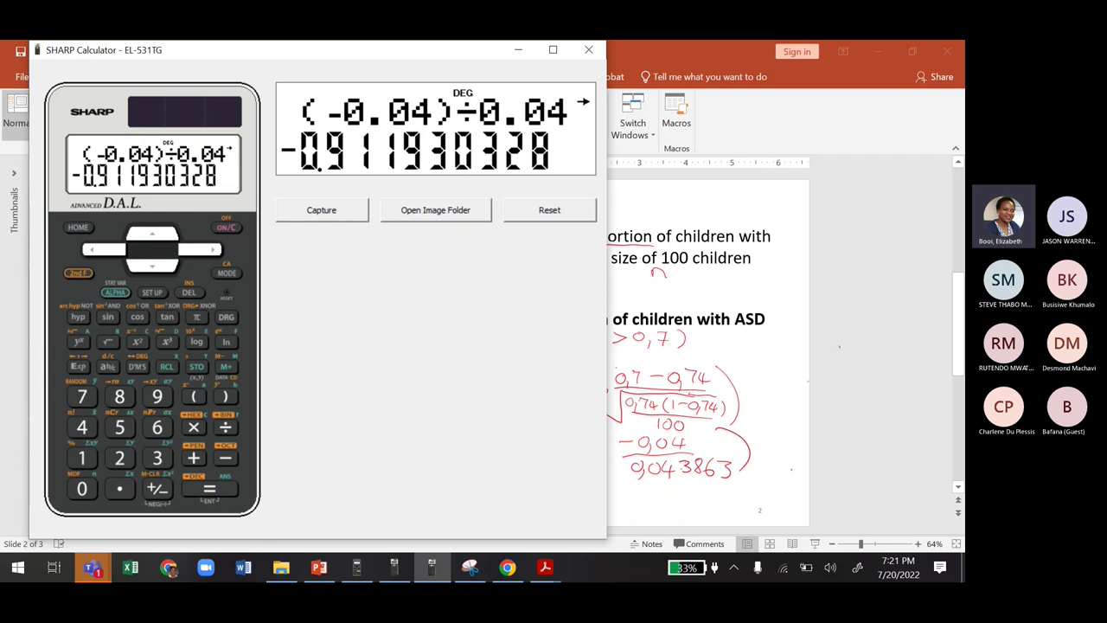
Complete the last handwritten line on the slide with −0,91) and draw a curved stroke down from its greater-than sign
{"action": "left_click", "coordinate": [657, 484]}
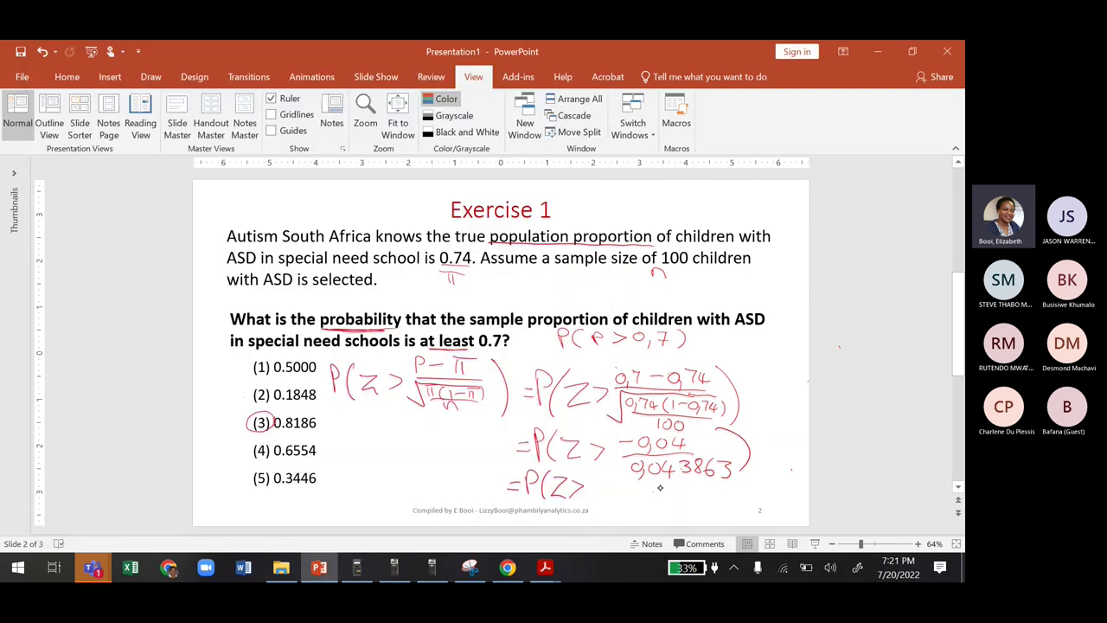
{"action": "left_click_drag", "start_coordinate": [616, 487], "coordinate": [661, 505]}
{"action": "left_click_drag", "start_coordinate": [574, 499], "coordinate": [541, 523]}
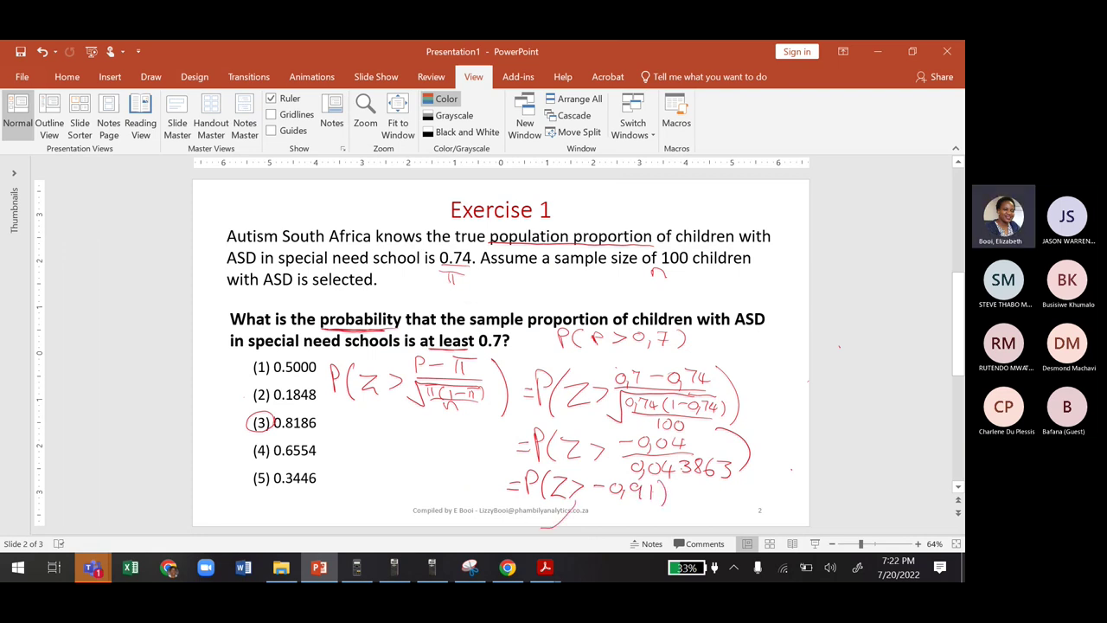